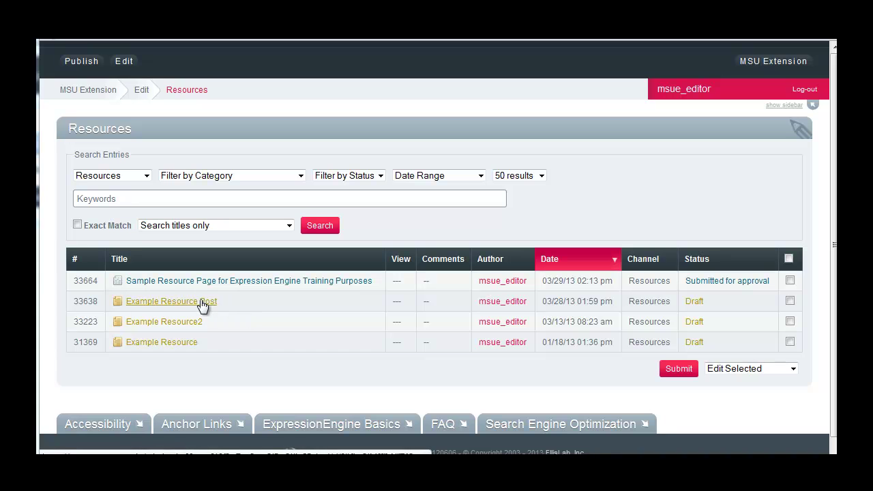
# - Open the Example Resource Post entry for editing and examine its topic categories from 4-H & Youth to Natural Resources
pyautogui.click(201, 307)
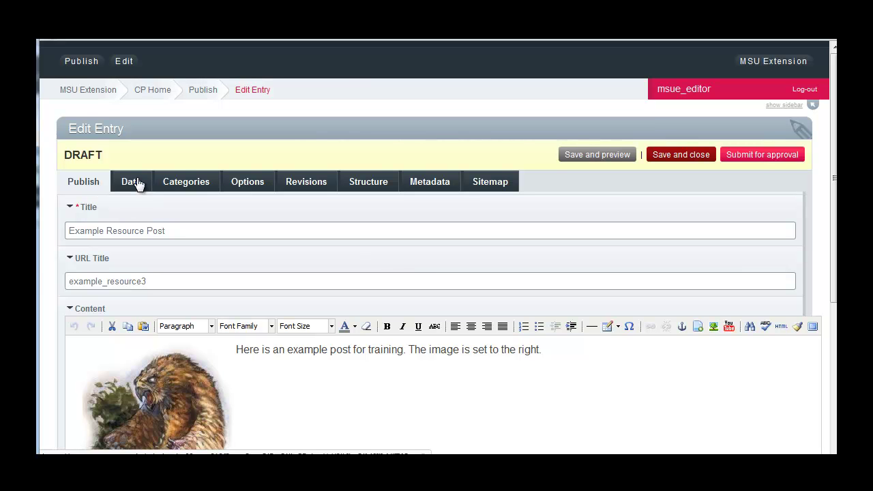
pyautogui.click(184, 185)
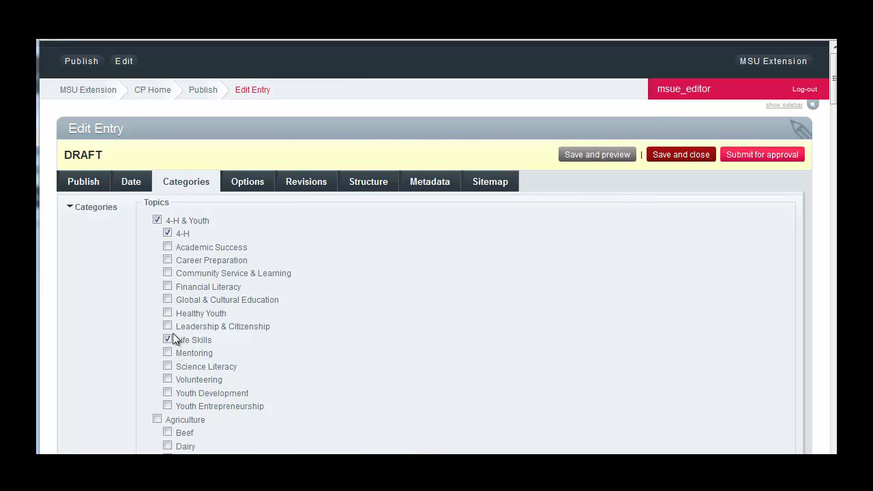
pyautogui.scroll(-3, 331, 306)
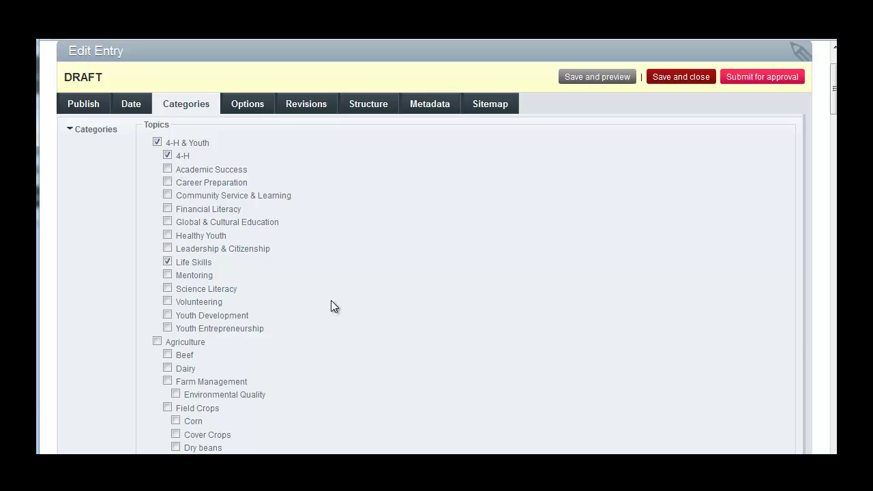
pyautogui.scroll(-1, 334, 300)
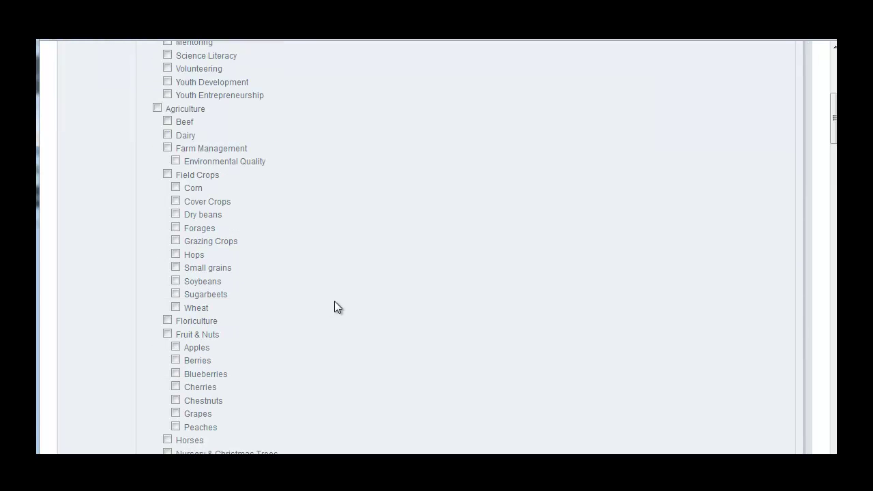
pyautogui.scroll(-2, 334, 301)
pyautogui.scroll(-4, 335, 300)
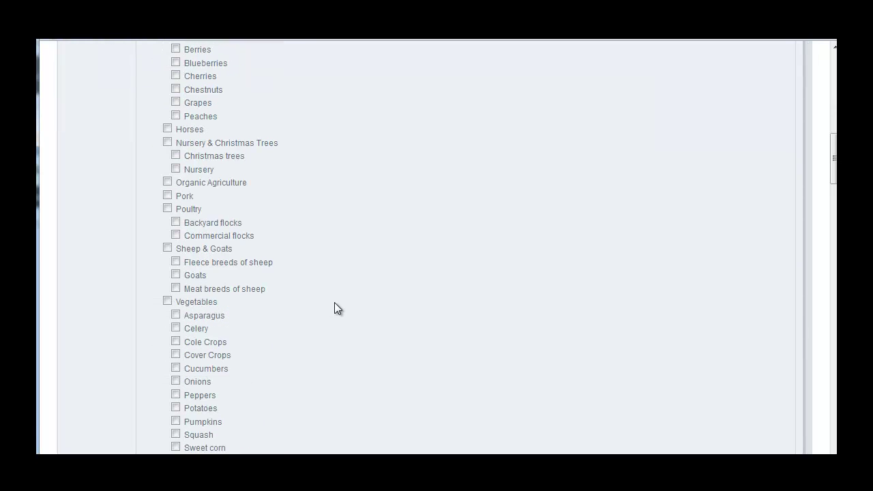
pyautogui.scroll(-3, 337, 301)
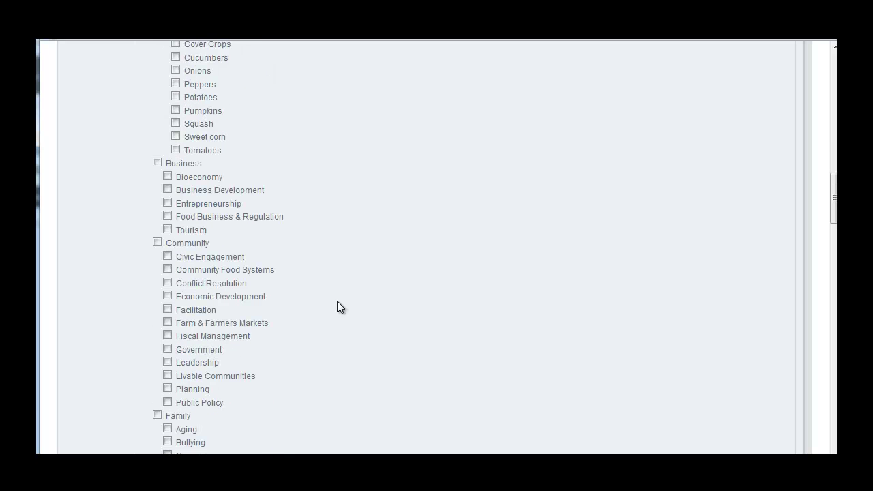
pyautogui.scroll(-4, 337, 301)
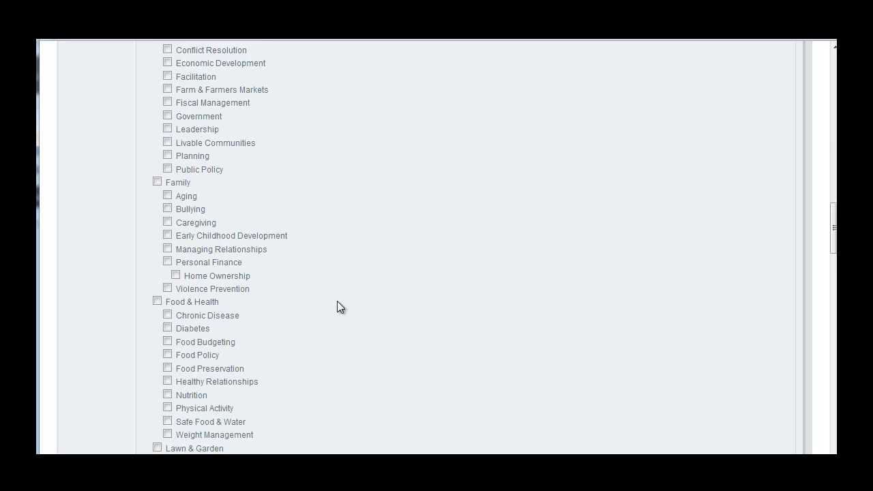
pyautogui.scroll(-2, 337, 301)
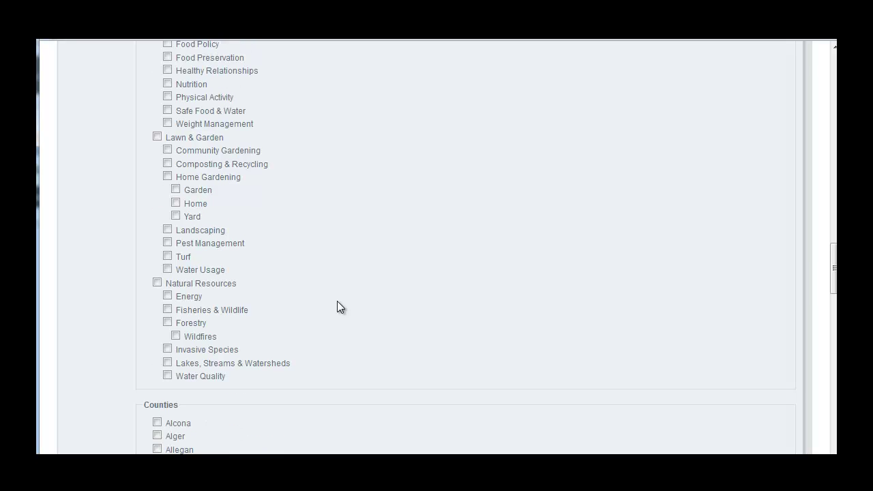
pyautogui.scroll(-1, 336, 301)
pyautogui.scroll(5, 337, 302)
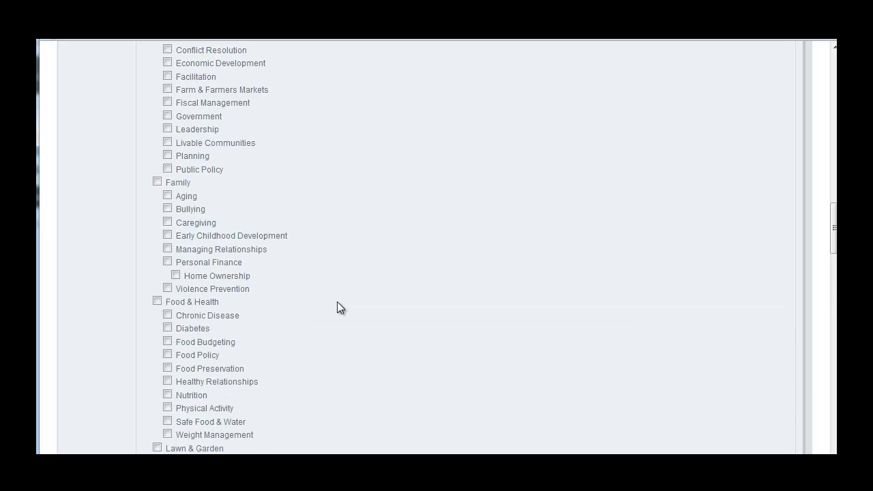
pyautogui.scroll(11, 337, 301)
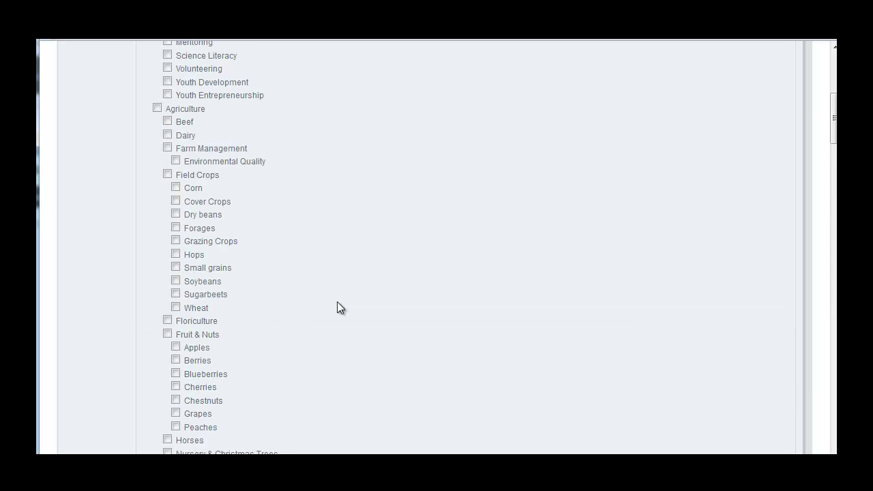
pyautogui.scroll(4, 337, 302)
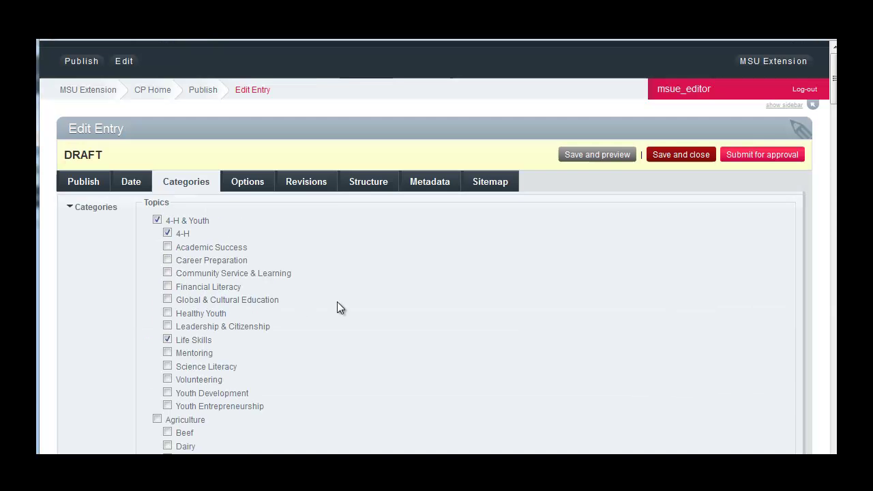
# - Review the entry's options and view the available authors without changing the assigned one
pyautogui.click(251, 186)
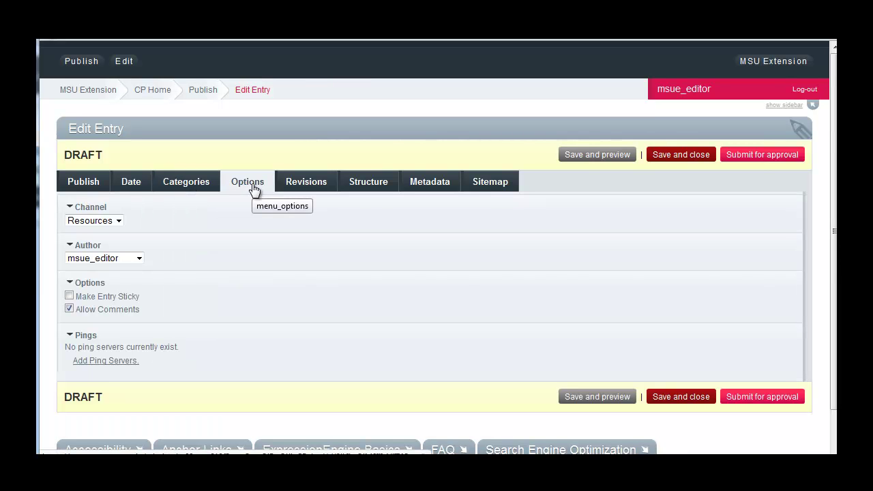
pyautogui.click(140, 258)
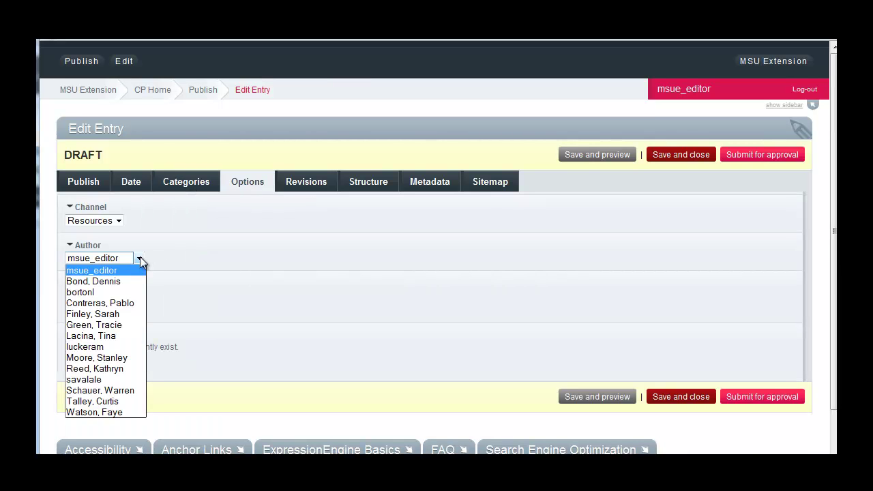
pyautogui.click(139, 256)
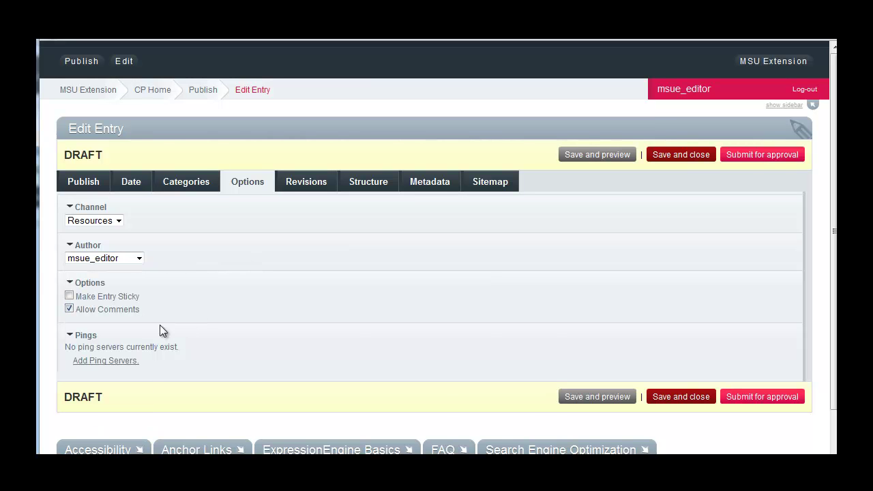
# - Look over the entry's revision history and its structure listing URL and template settings
pyautogui.click(303, 187)
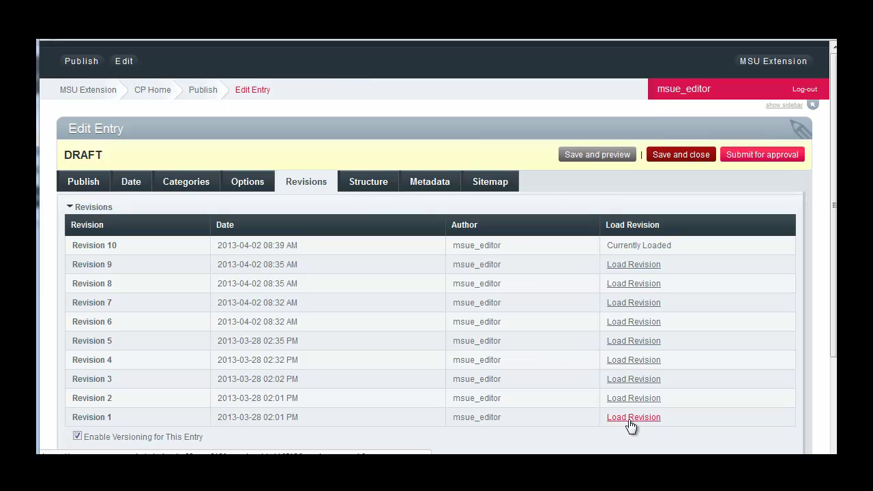
pyautogui.click(379, 189)
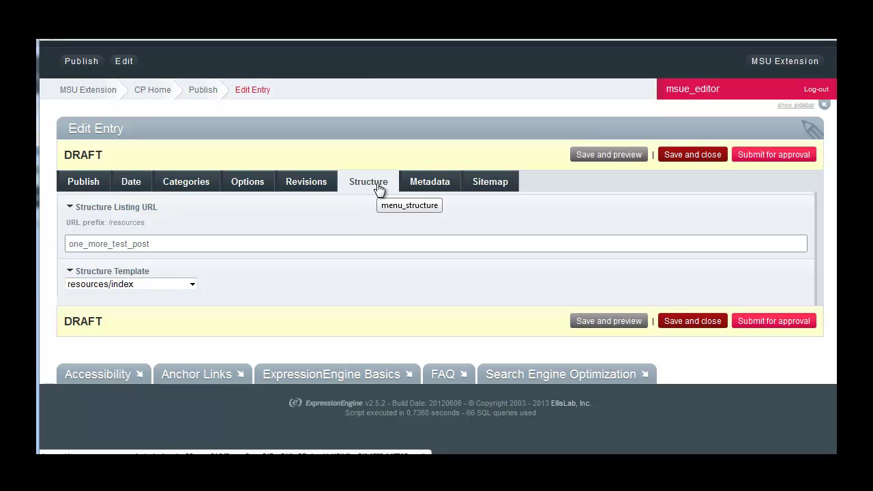
# - Enter "Bears, MSUE, 4h," as the SEO meta keywords in the entry's metadata
pyautogui.click(432, 189)
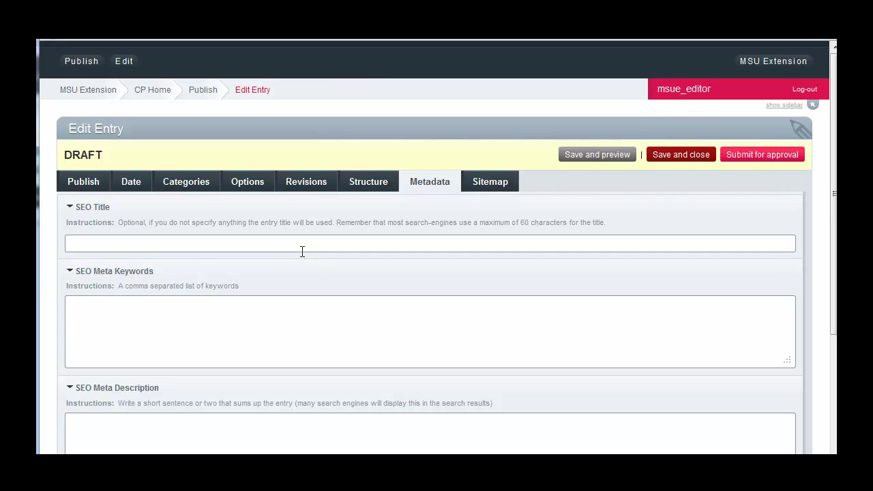
pyautogui.scroll(-2, 303, 252)
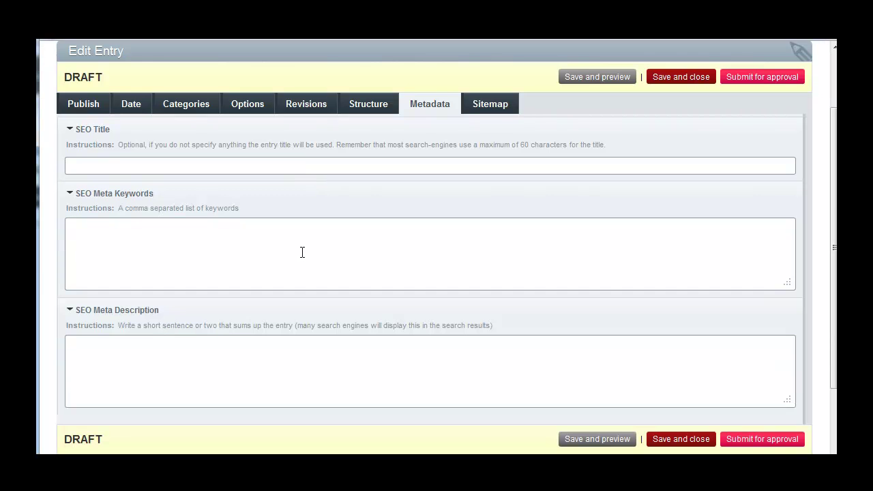
pyautogui.click(111, 225)
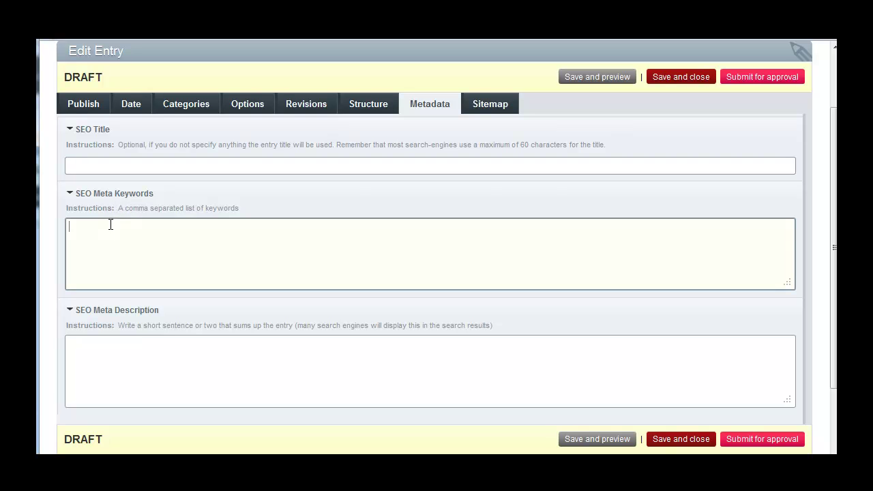
pyautogui.write('Bears,')
pyautogui.write('MSUE, 4h,')
# - Write the SEO meta description "This is an entry that includes a bear picture."
pyautogui.click(176, 348)
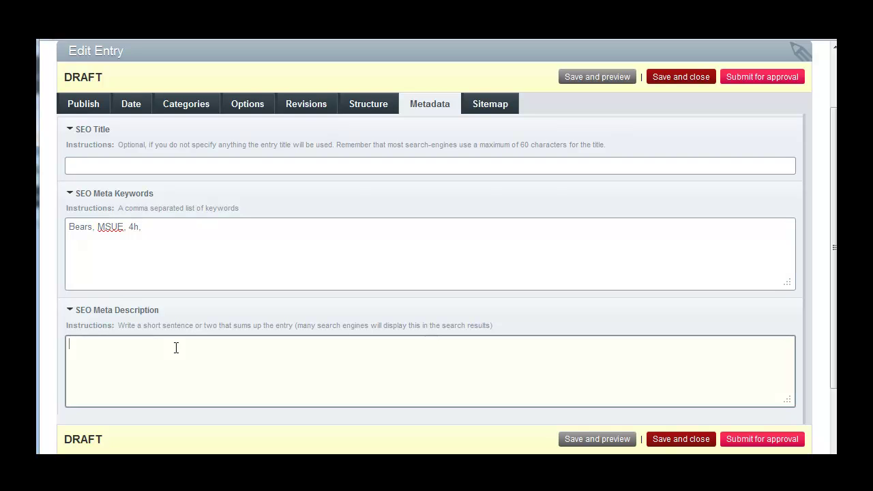
pyautogui.write('This is an entry that include a')
pyautogui.press('BackSpace')
pyautogui.press('BackSpace')
pyautogui.write('s a bear picture.')
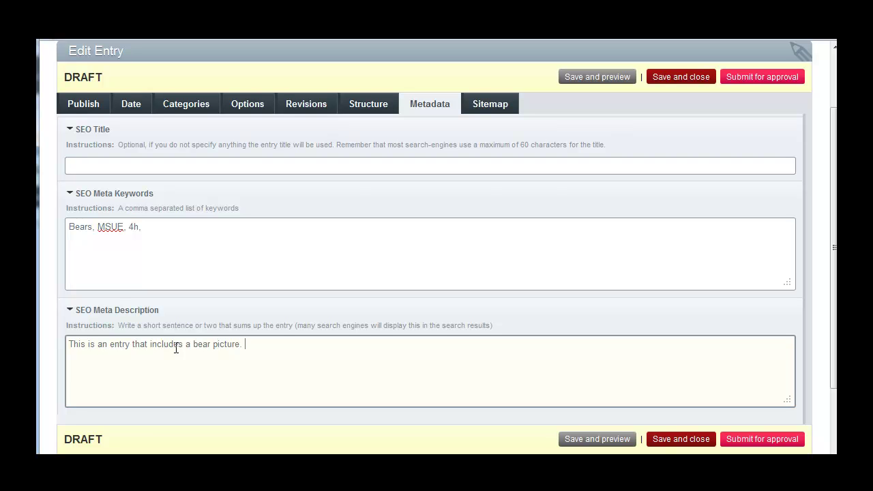
# - Save and preview the entry's page, close the preview, and save and close the entry as a draft
pyautogui.click(604, 440)
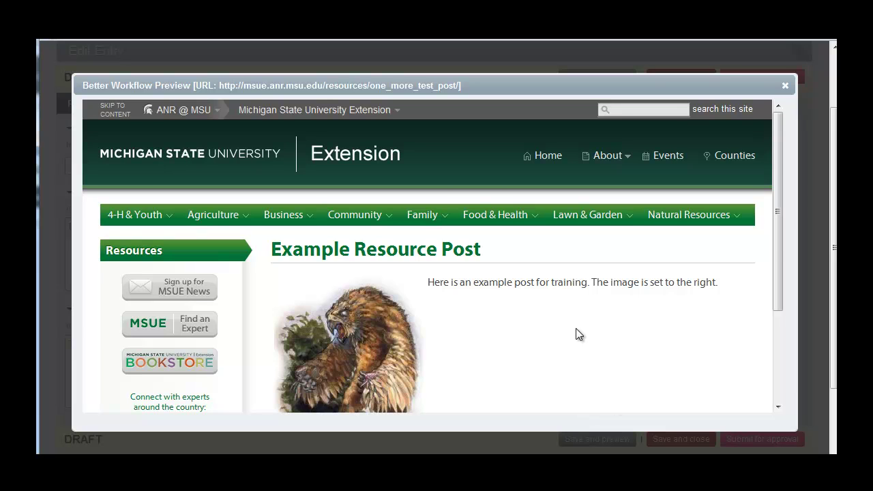
pyautogui.scroll(-1, 575, 333)
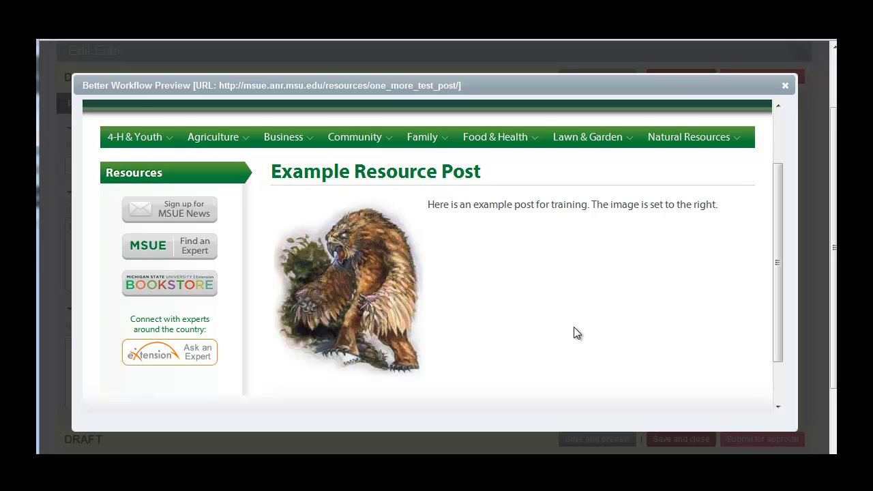
pyautogui.scroll(1, 575, 333)
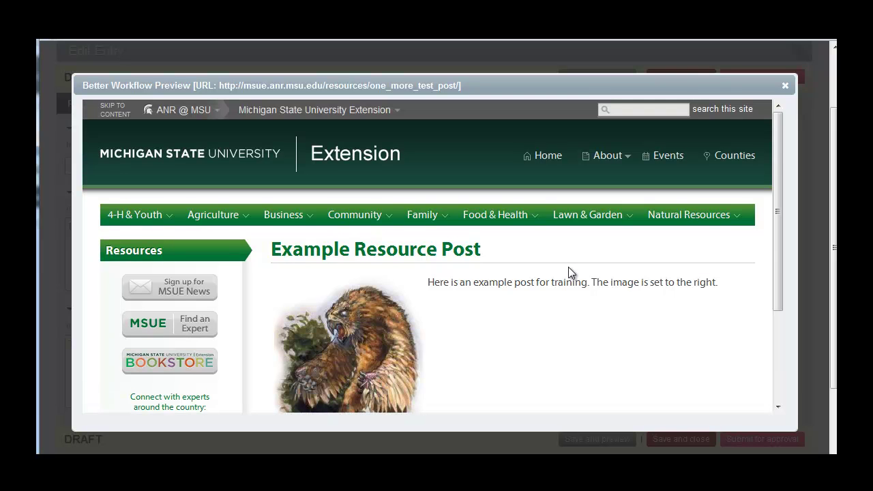
pyautogui.click(785, 86)
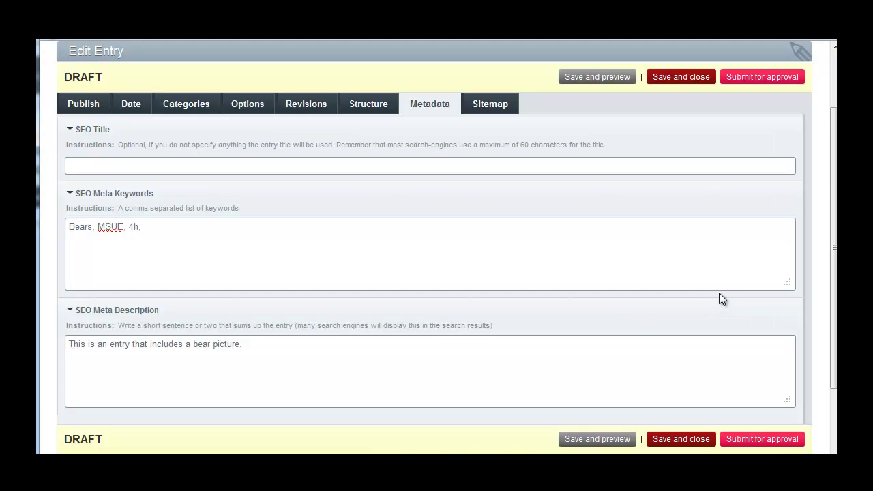
pyautogui.scroll(2, 722, 291)
pyautogui.click(680, 156)
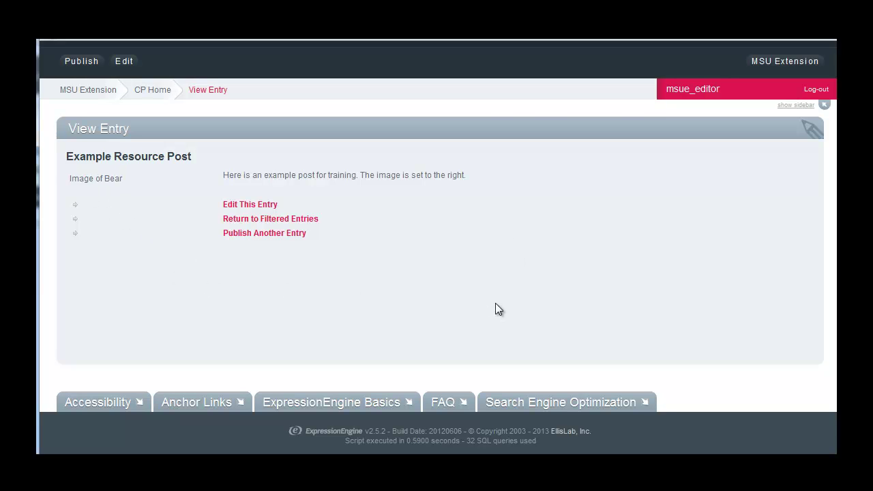
# - Reopen the Example Resource Post entry for editing and submit it for approval
pyautogui.click(262, 206)
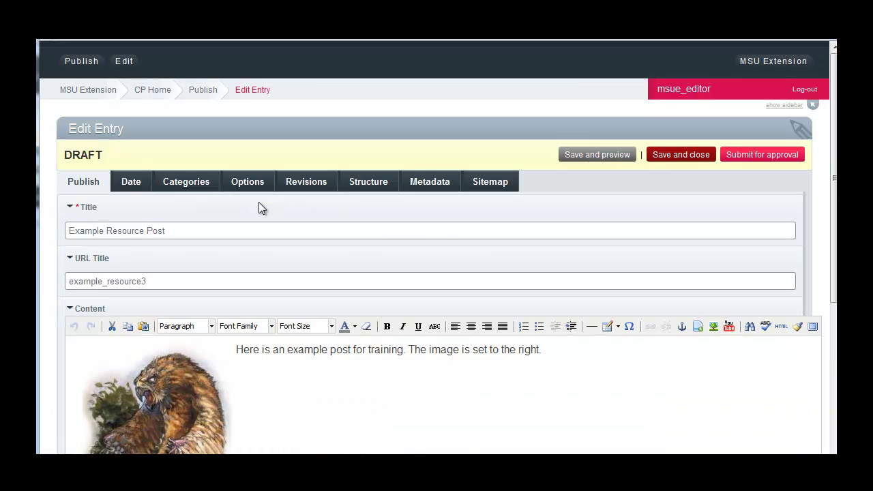
pyautogui.click(760, 158)
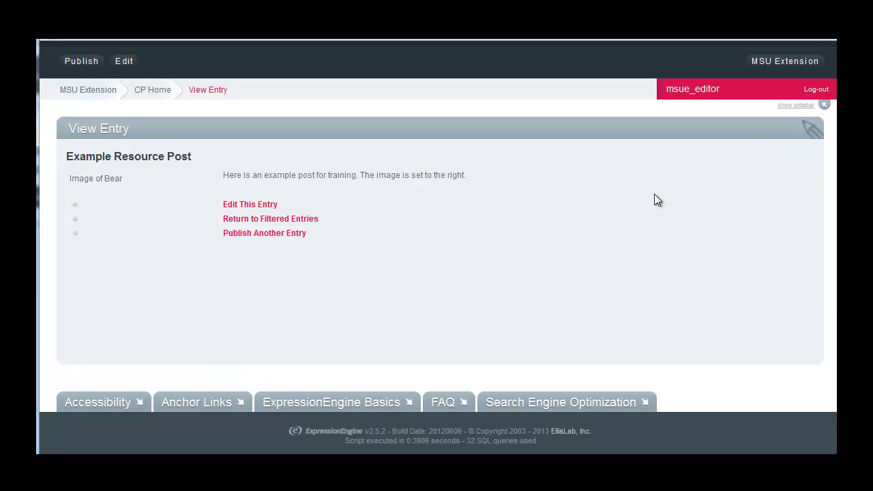
# - Return to the filtered Resources entries and log out of the control panel, confirming the log-out
pyautogui.click(279, 223)
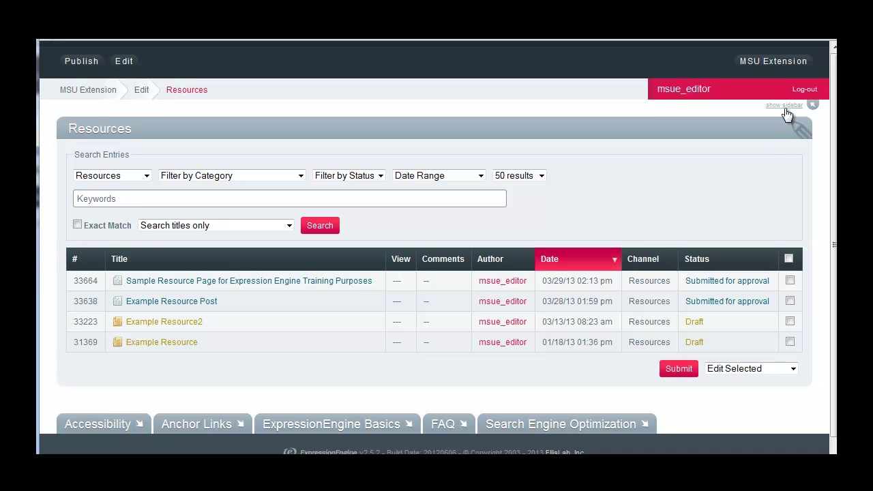
pyautogui.click(804, 89)
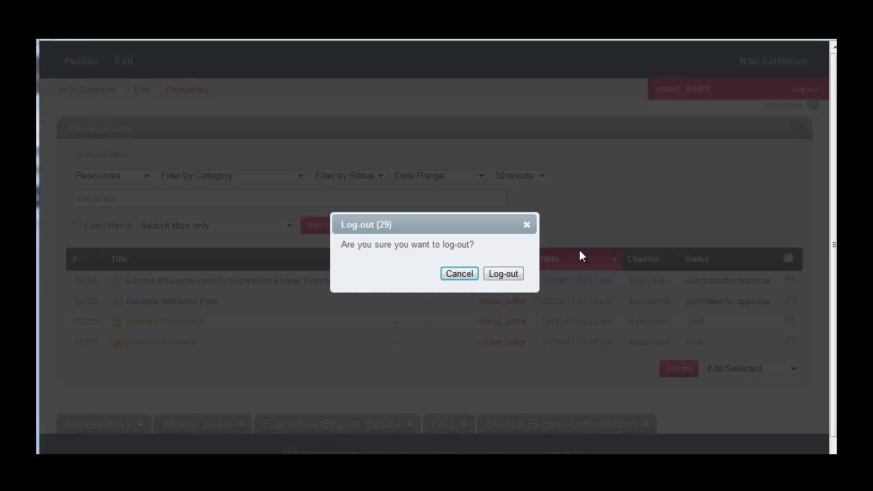
pyautogui.click(503, 274)
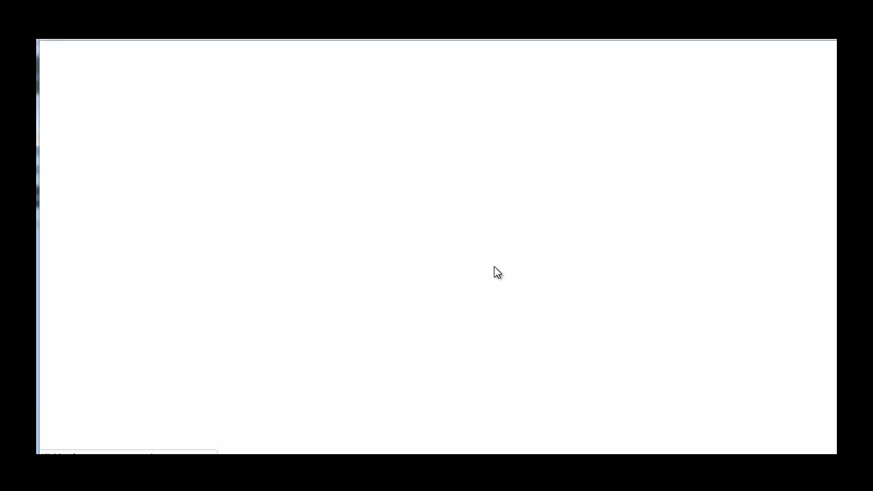